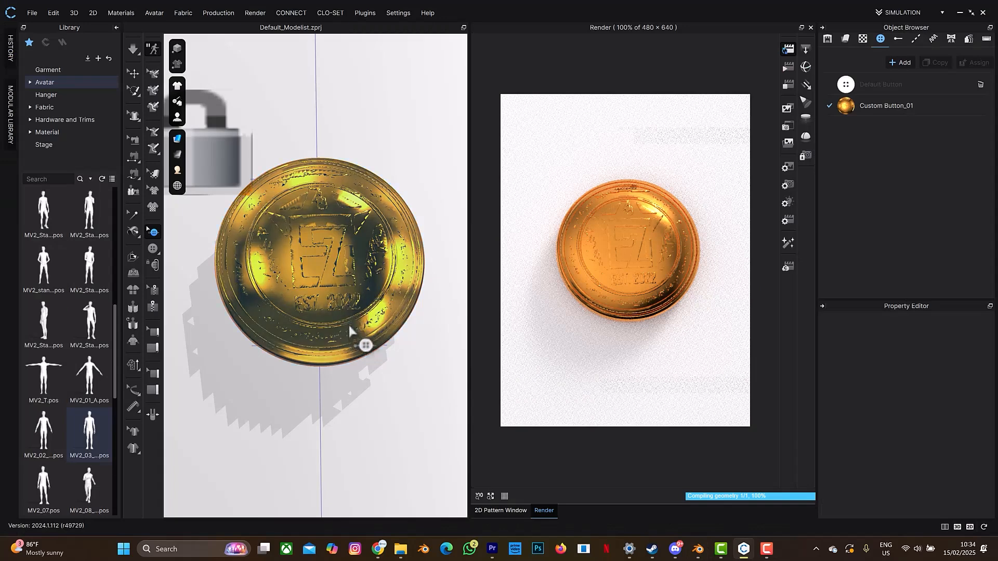
mouse_move(368, 350)
right_mouse_down()
mouse_move(390, 361)
mouse_move(378, 353)
right_mouse_up()
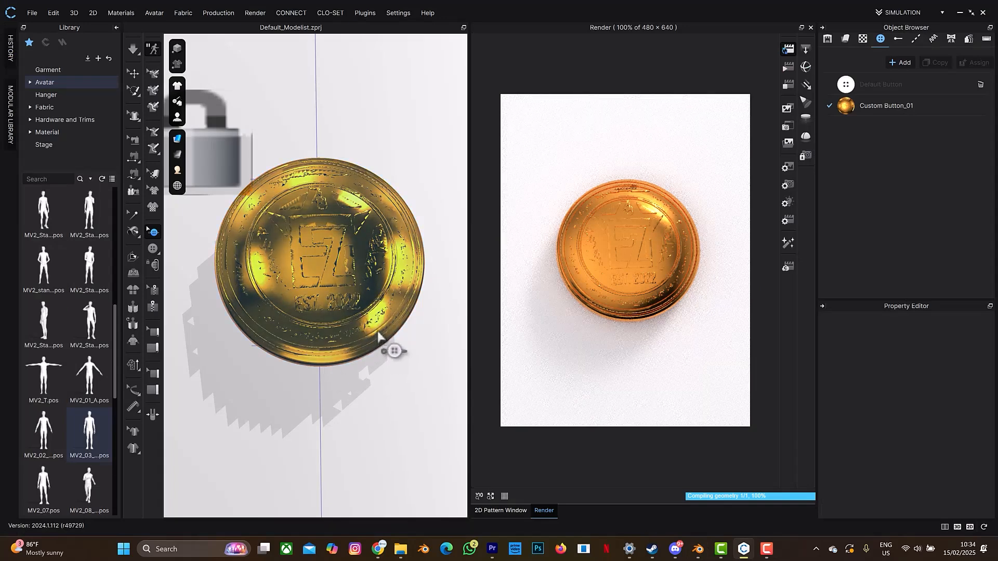
scroll(380, 348, "down", 6)
scroll(380, 348, "down", 10)
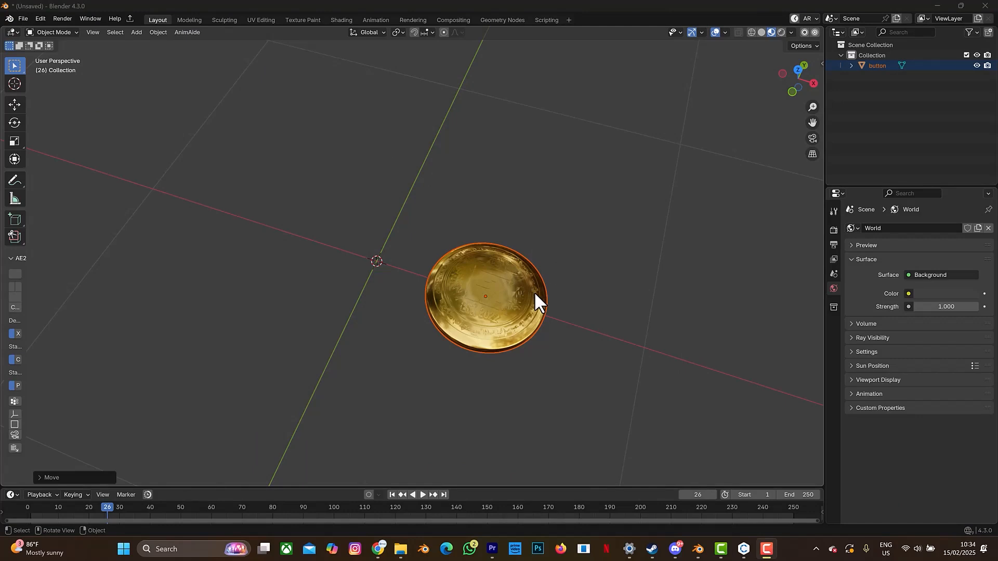
- In Blender, snap the gold button object to the 3D cursor
scroll(523, 327, "up", 2)
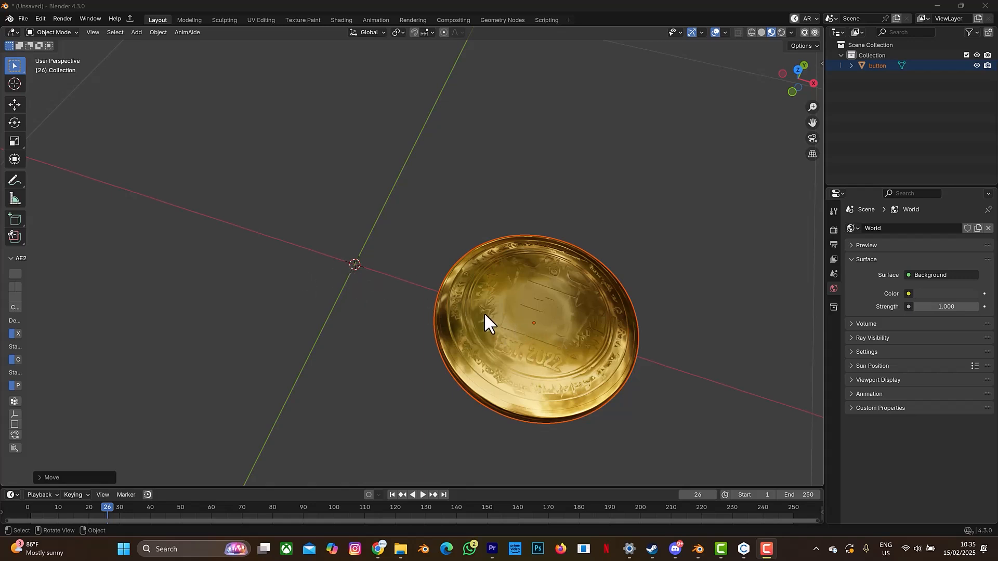
right_click(527, 337)
mouse_move(518, 342)
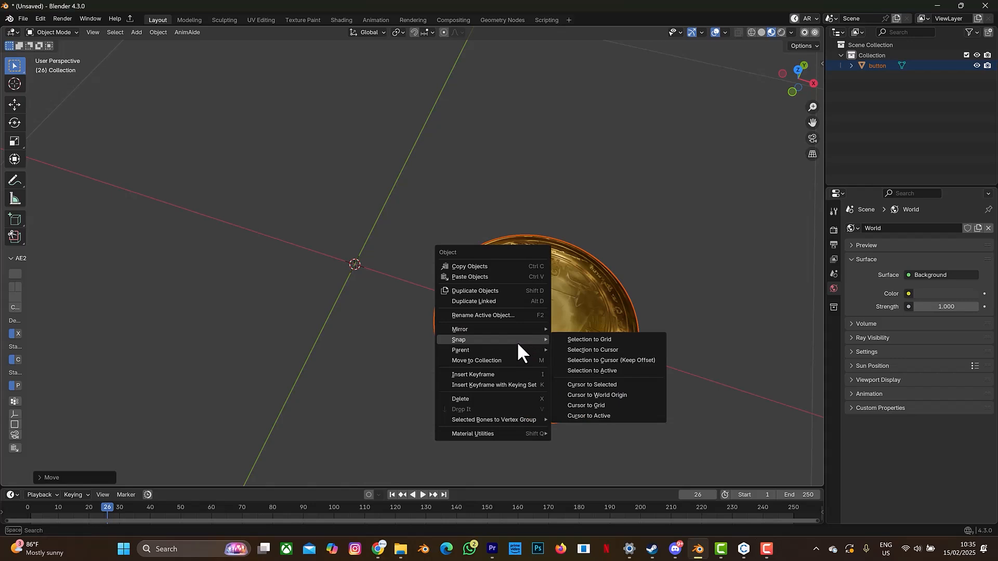
left_click(573, 350)
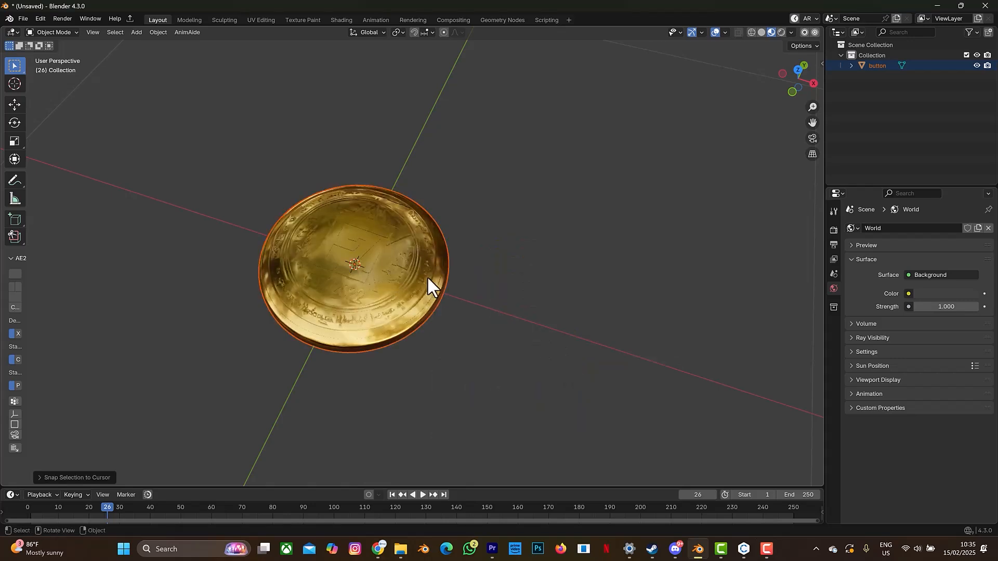
- Export the selected gold button as a Wavefront OBJ named b11 in the Telegram Desktop folder
left_click(18, 20)
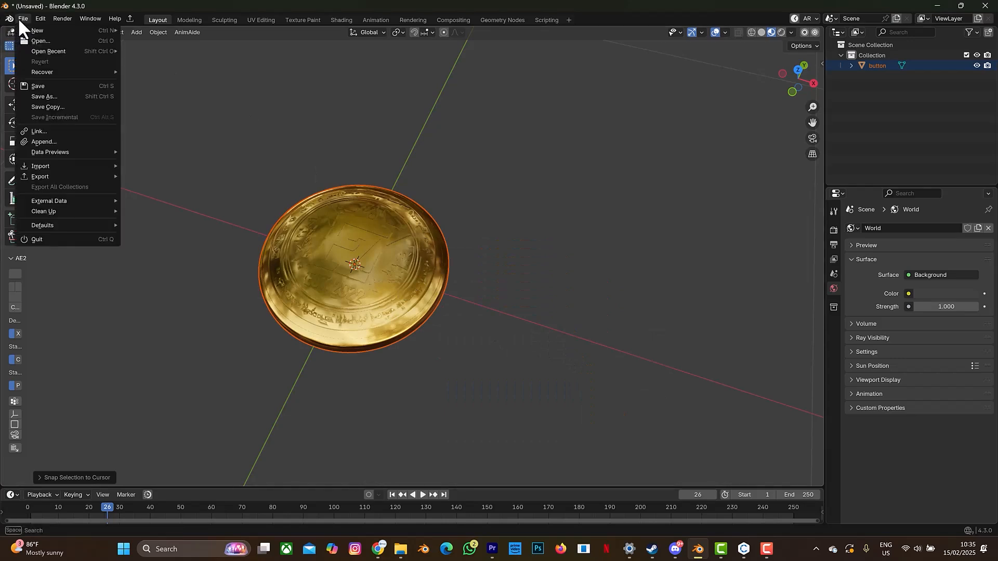
mouse_move(61, 174)
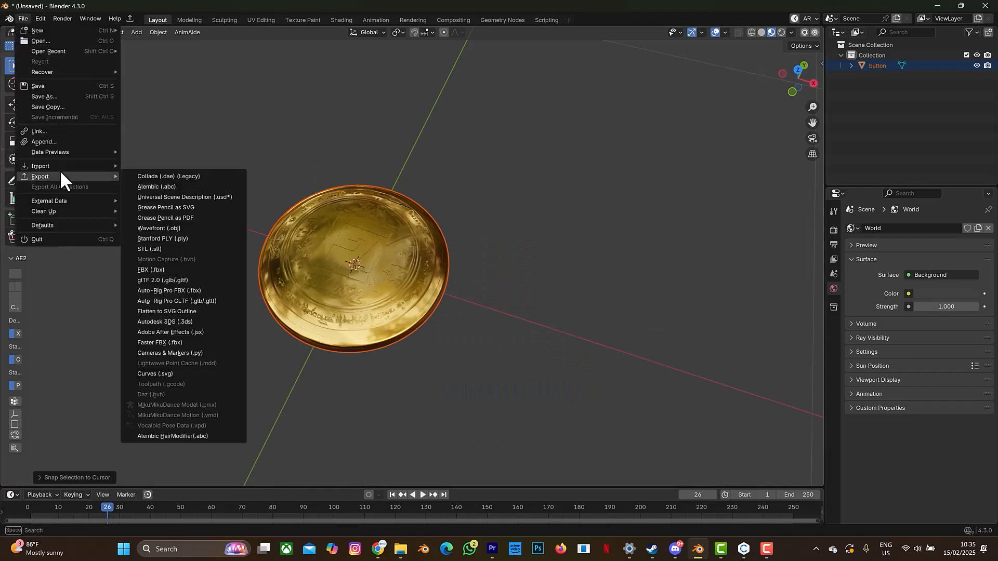
left_click(167, 230)
left_click(357, 387)
left_click_drag(356, 388, 292, 381)
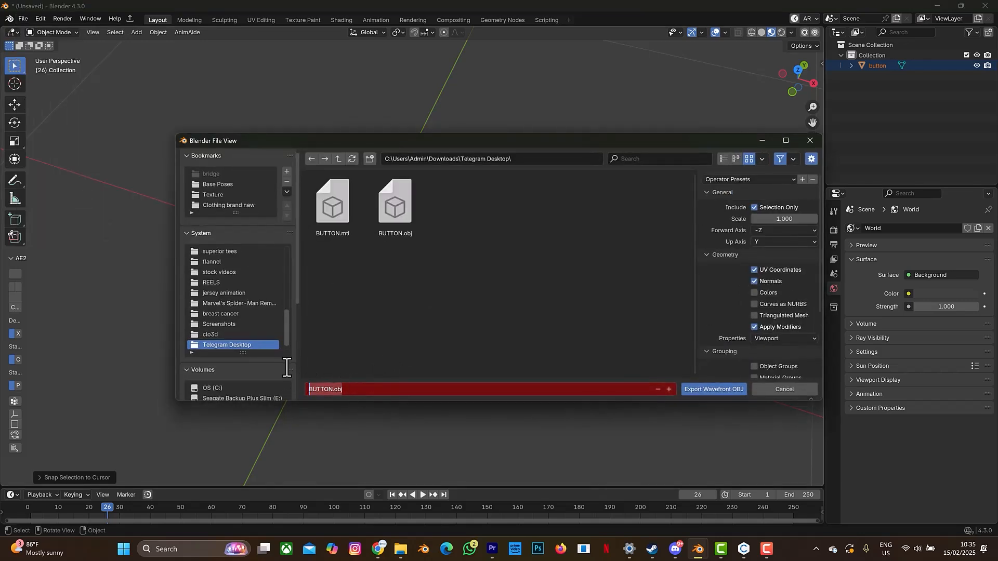
key("BackSpace")
type("b11")
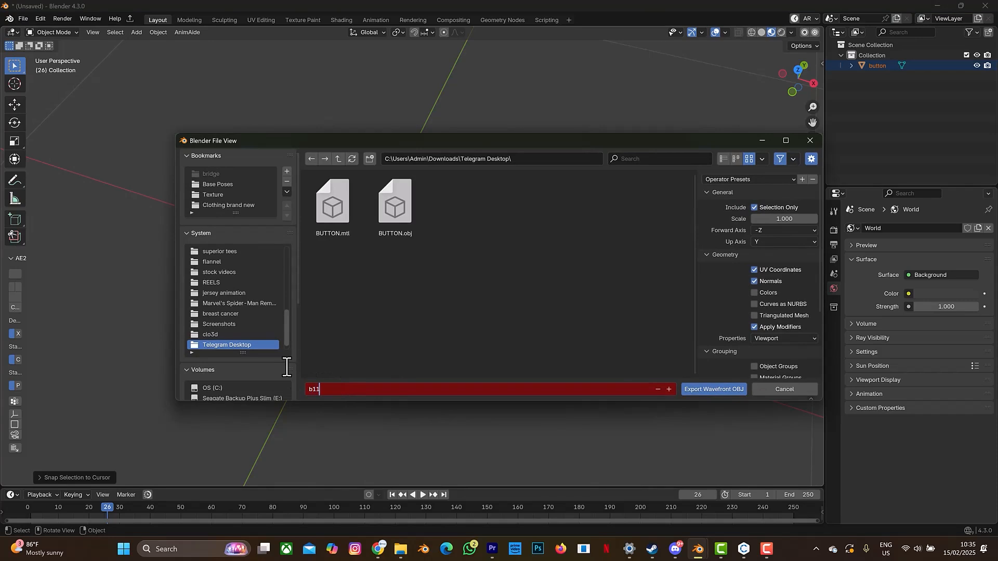
left_click(701, 389)
left_click(701, 390)
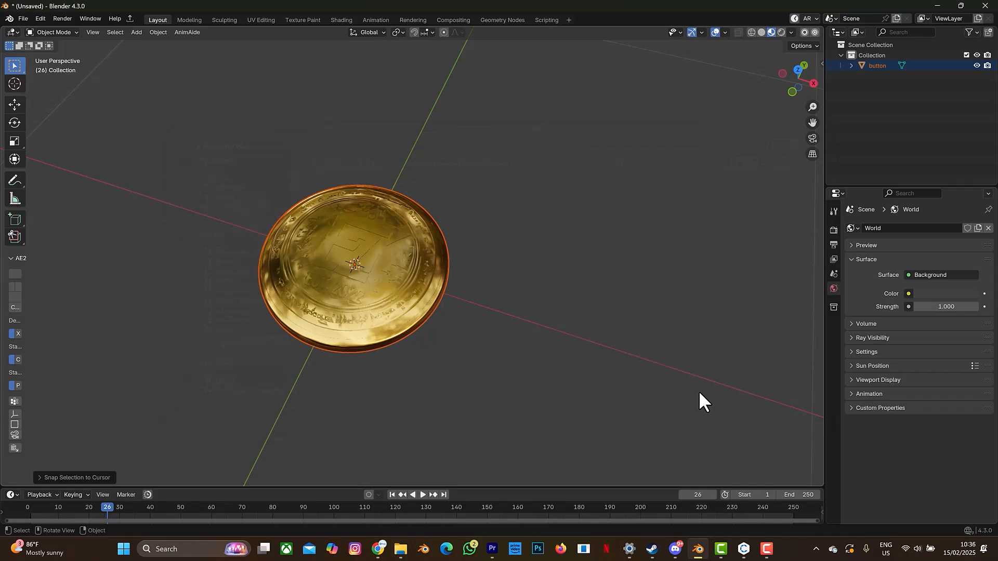
- Switch to CLO and start registering a new button, entering the custom button's name
left_click(744, 549)
scroll(303, 273, "up", 10)
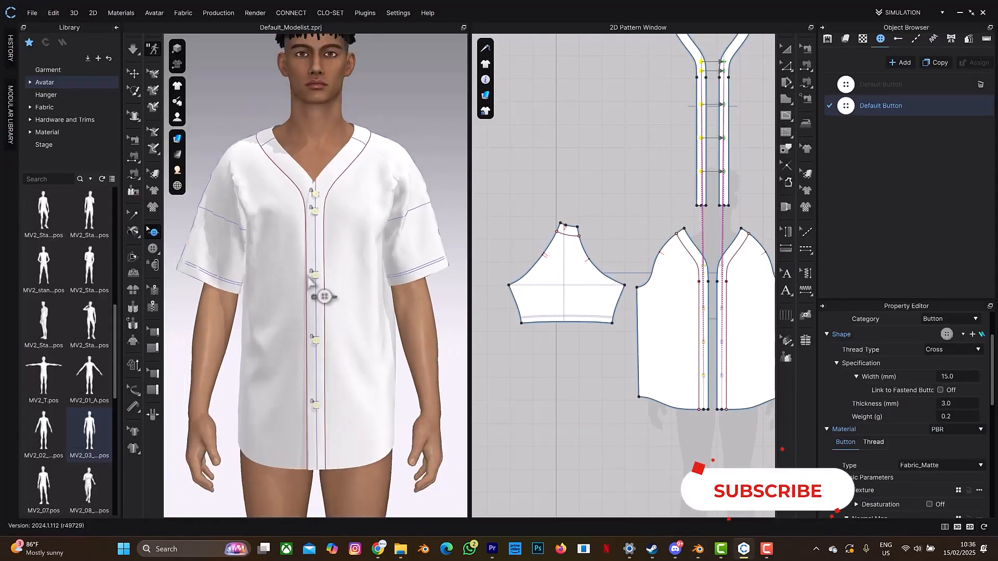
scroll(307, 279, "down", 10)
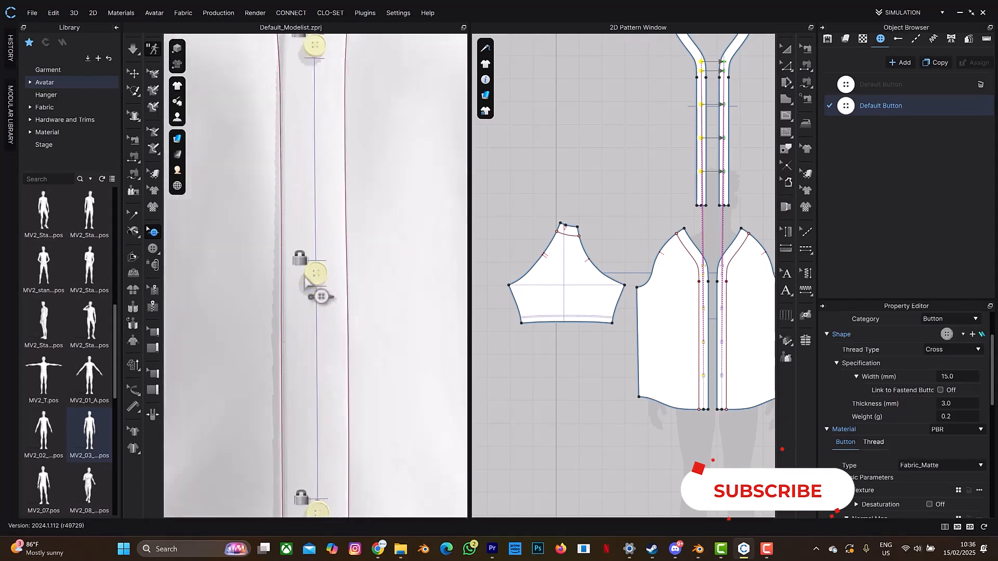
scroll(305, 279, "down", 2)
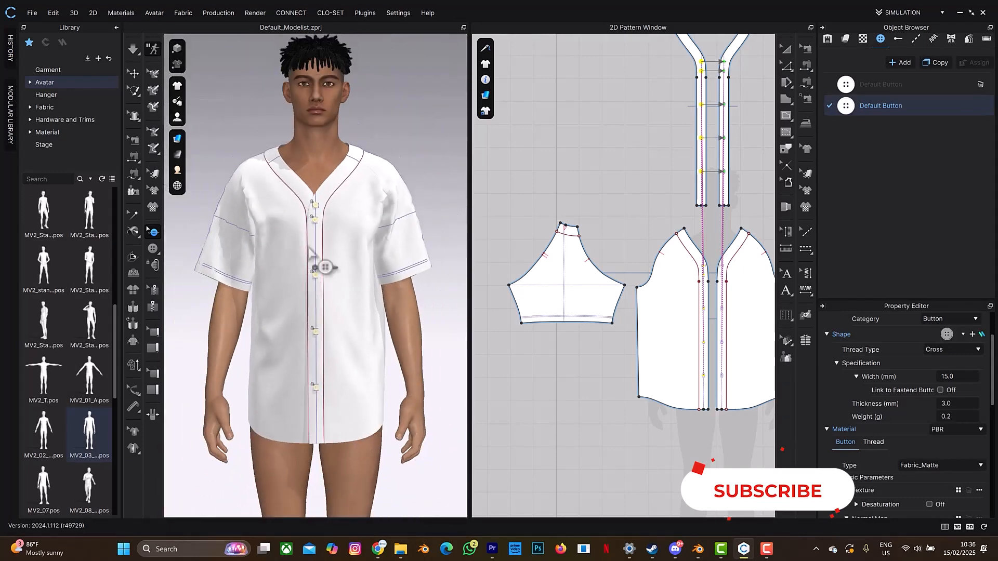
double_click(908, 109)
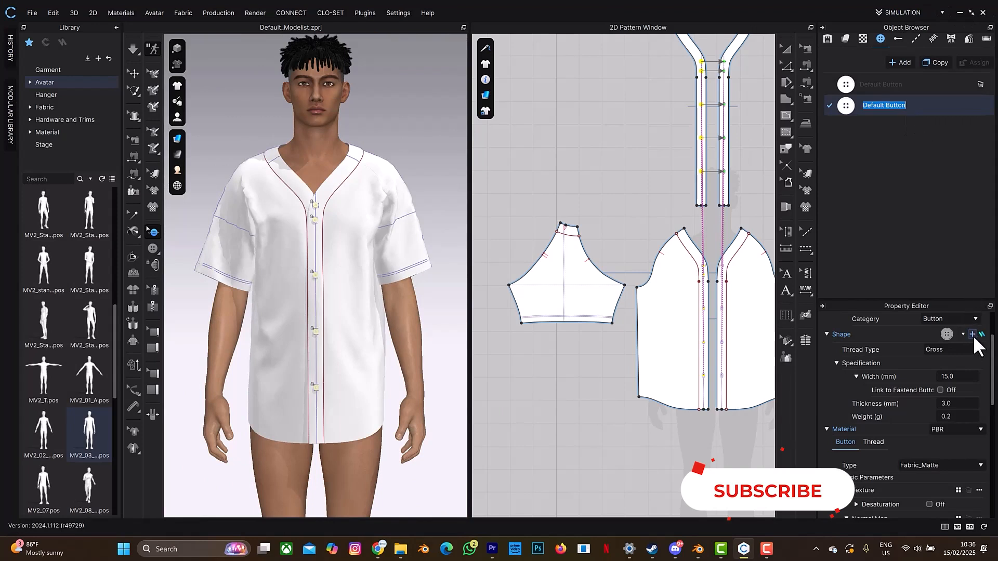
left_click(129, 13)
mouse_move(126, 33)
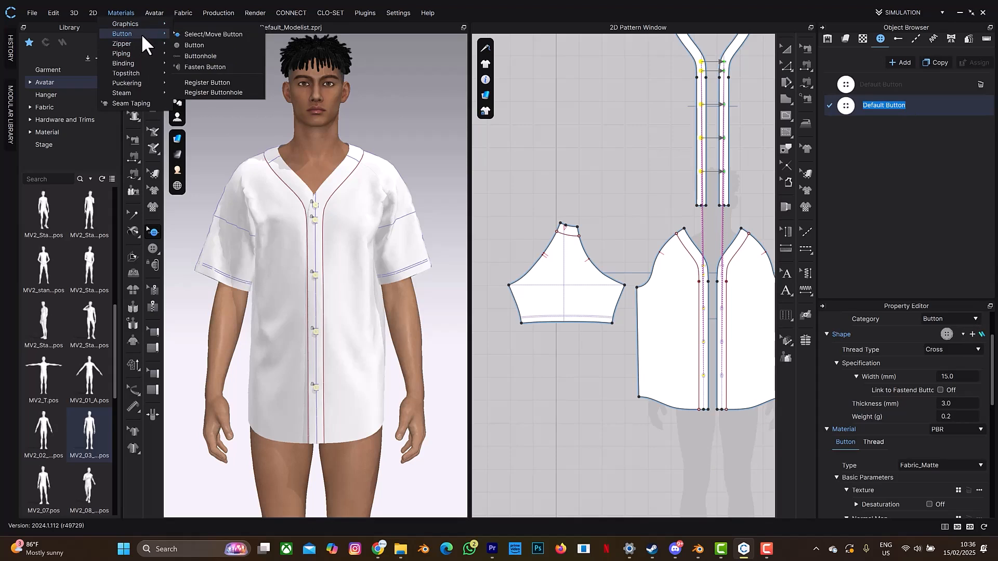
left_click(194, 82)
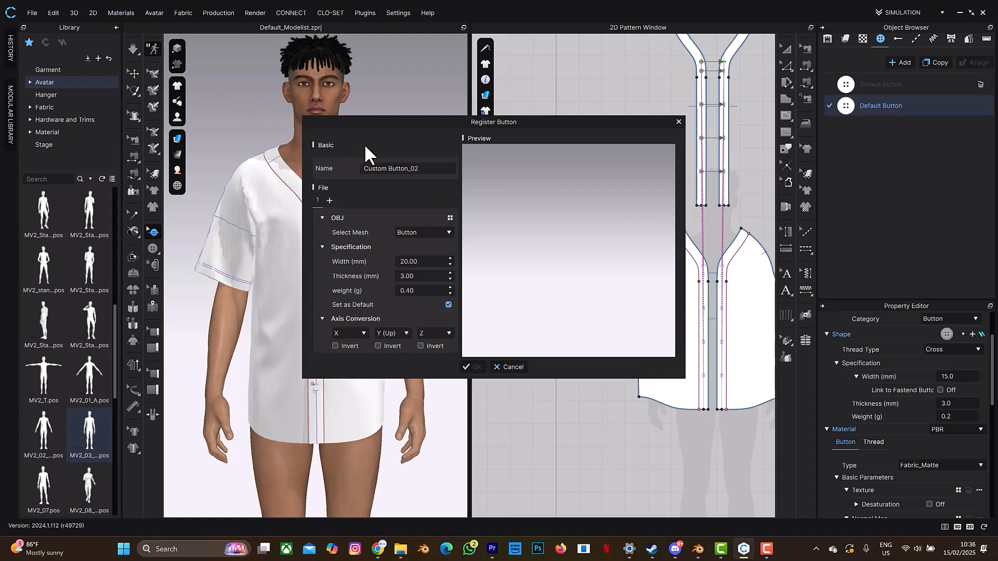
triple_click(413, 168)
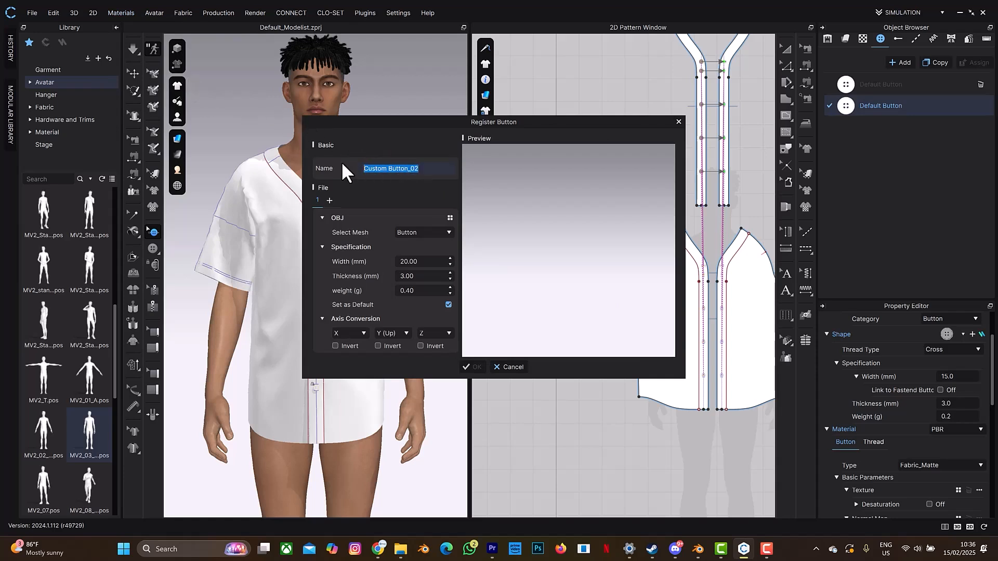
type("timmy")
- Load b11.obj from the Telegram Desktop folder as the new button's OBJ file
left_click(450, 217)
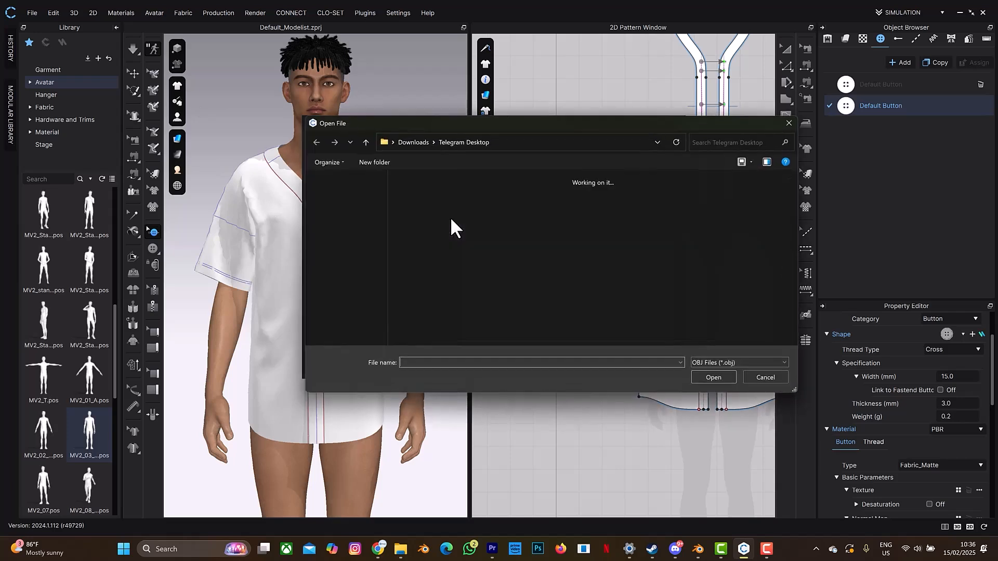
left_click(415, 208)
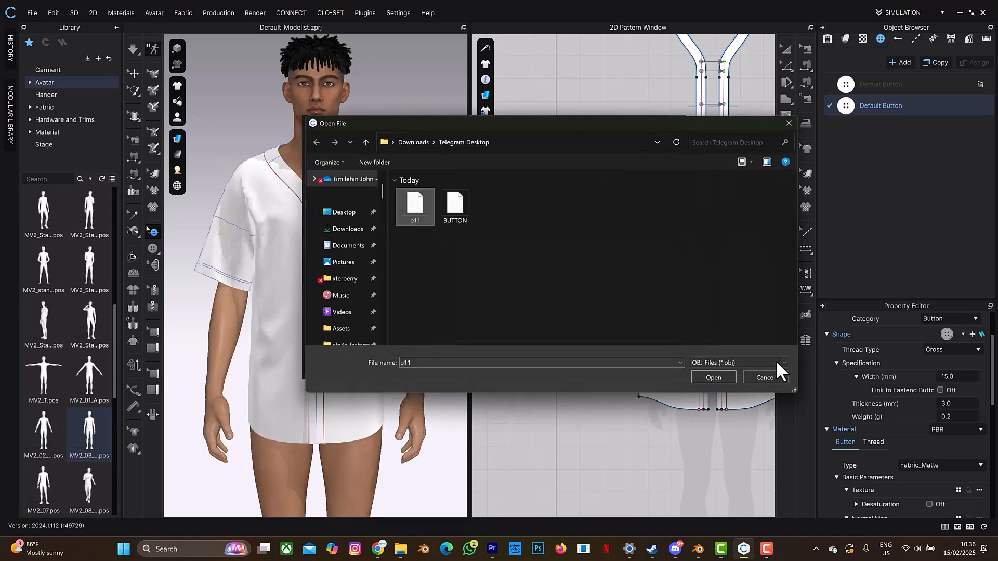
left_click(713, 377)
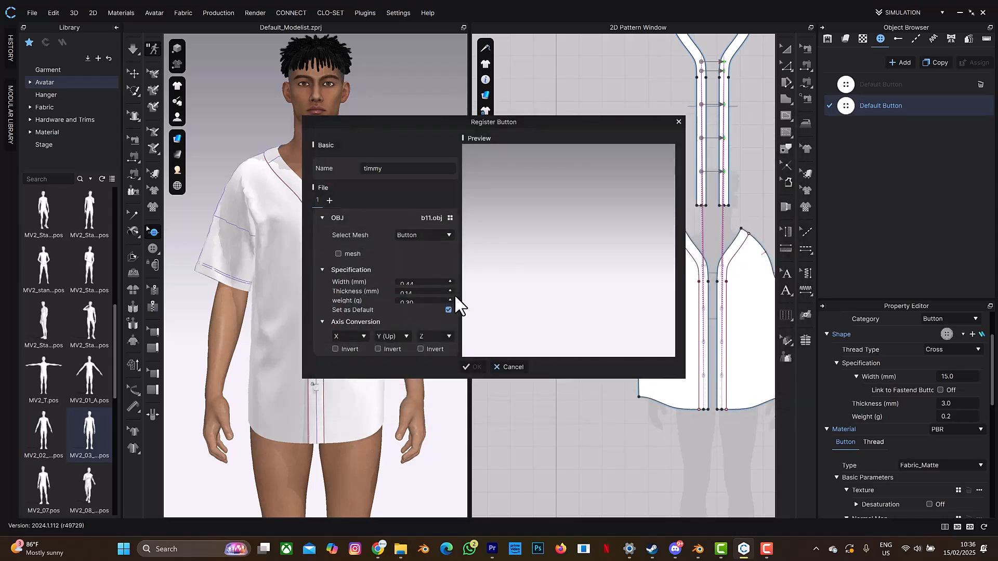
left_click(462, 306)
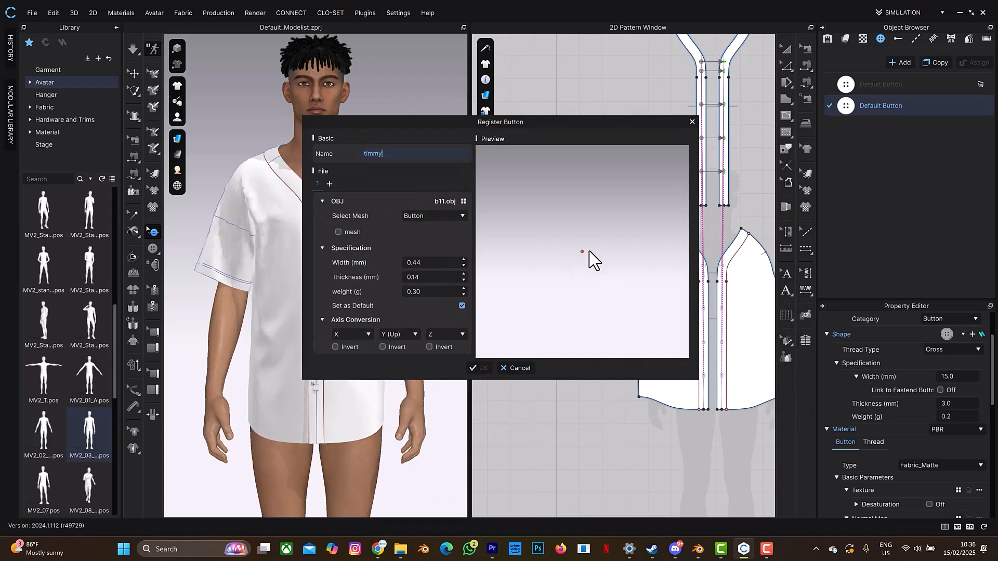
- Set the new button's width to 20 mm and check its shape in the preview
left_click(424, 262)
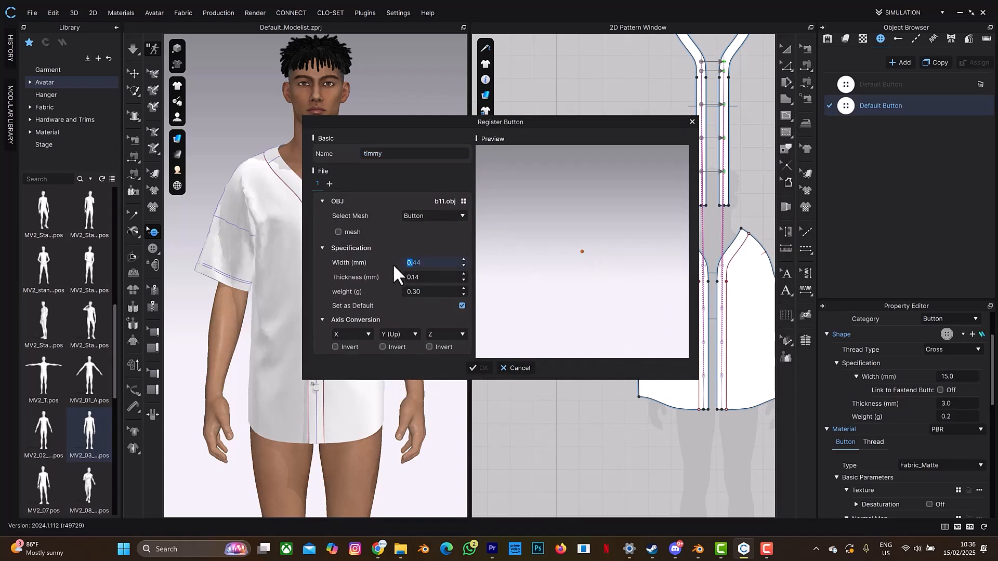
left_click_drag(422, 265, 404, 265)
type("20")
key("Return")
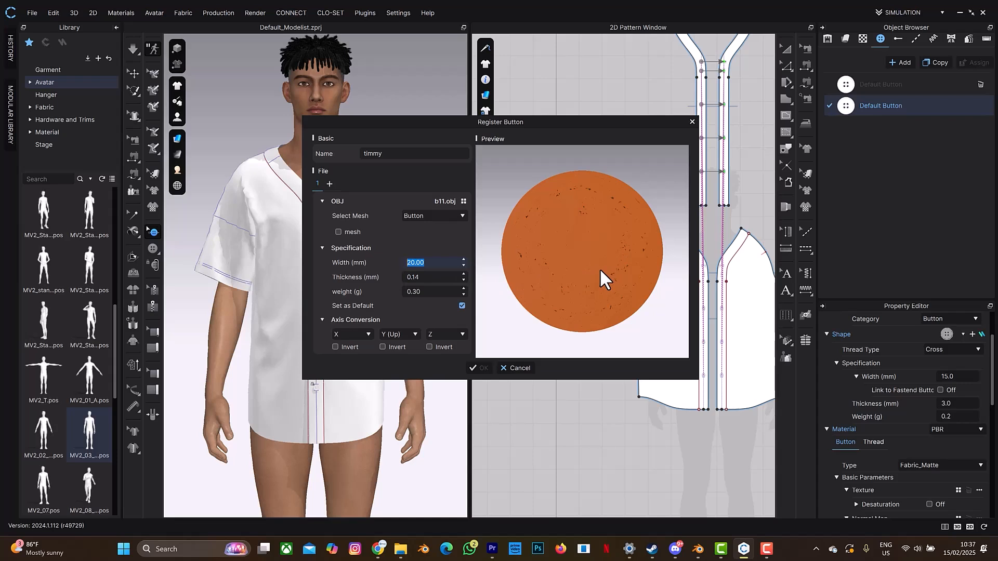
left_click_drag(600, 268, 584, 255)
right_click_drag(584, 255, 578, 267)
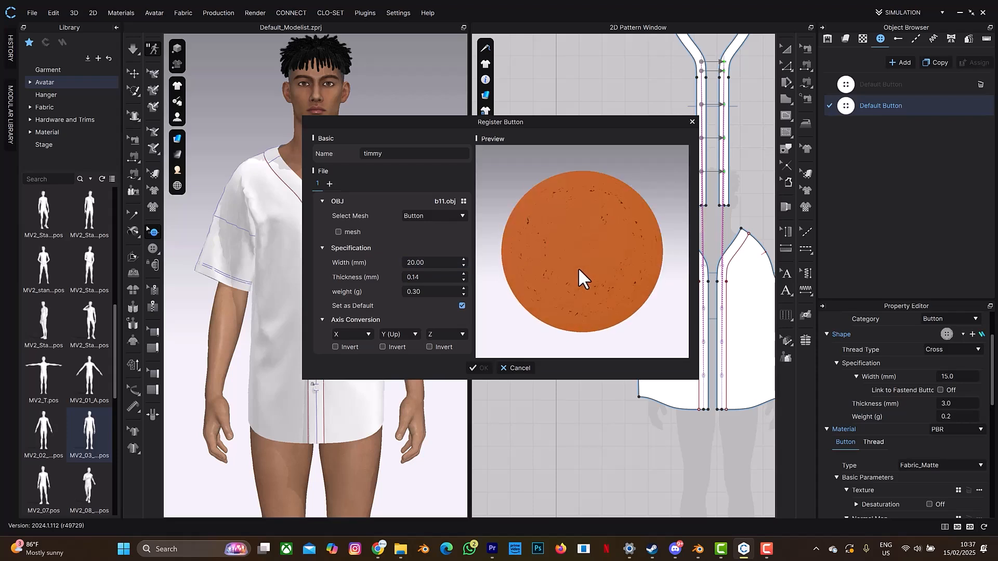
- Set the new button's thickness to 10 mm and its weight to 0.5 g
left_click_drag(439, 277, 394, 280)
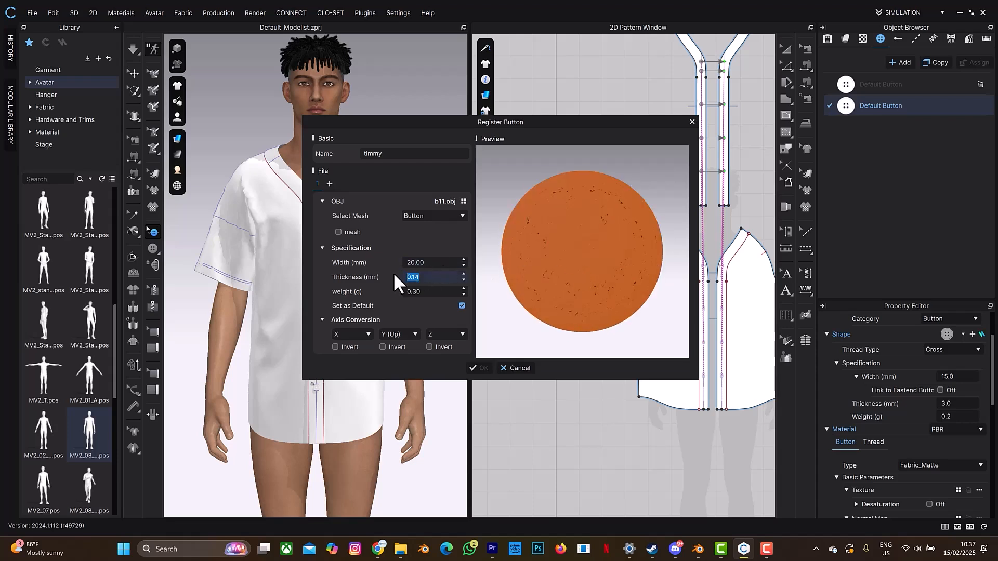
type("10")
key("Return")
mouse_move(620, 227)
left_mouse_down()
mouse_move(558, 408)
mouse_move(561, 443)
mouse_move(588, 383)
mouse_move(594, 235)
mouse_move(526, 240)
mouse_move(621, 242)
left_mouse_up()
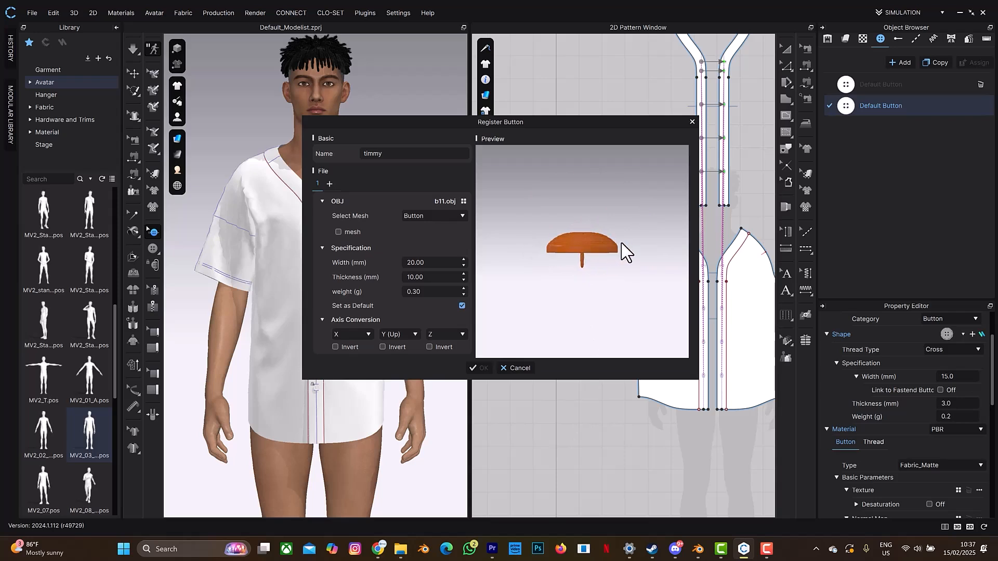
left_click(417, 292)
key("BackSpace")
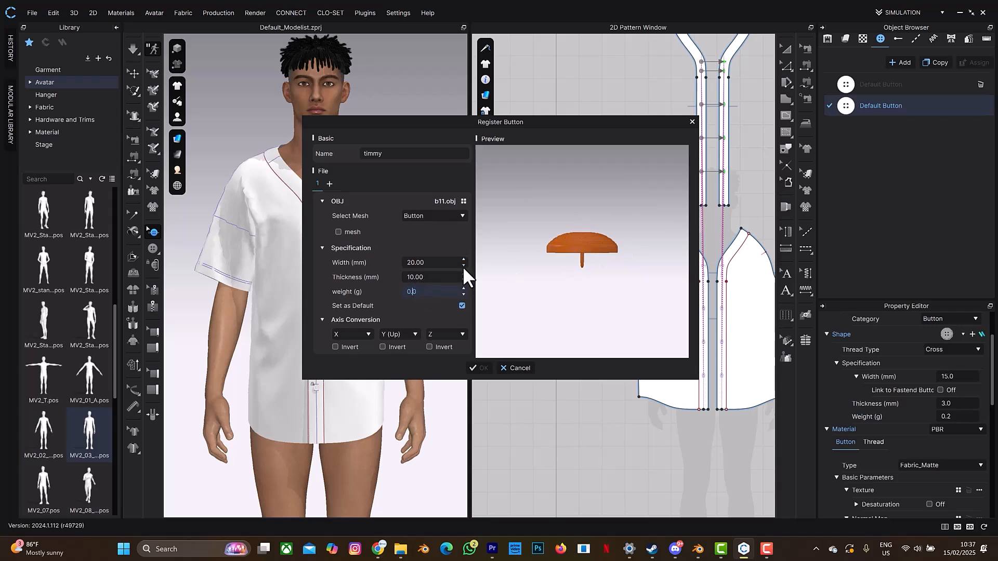
type("5")
- Assign the imported mesh as the Button part and register the custom button as a preset
left_click(338, 232)
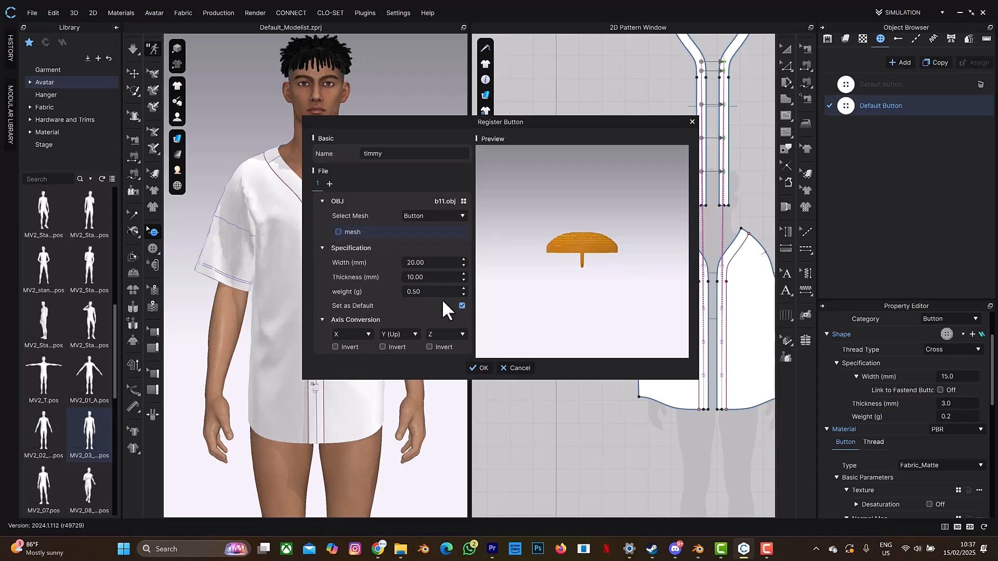
left_click(479, 368)
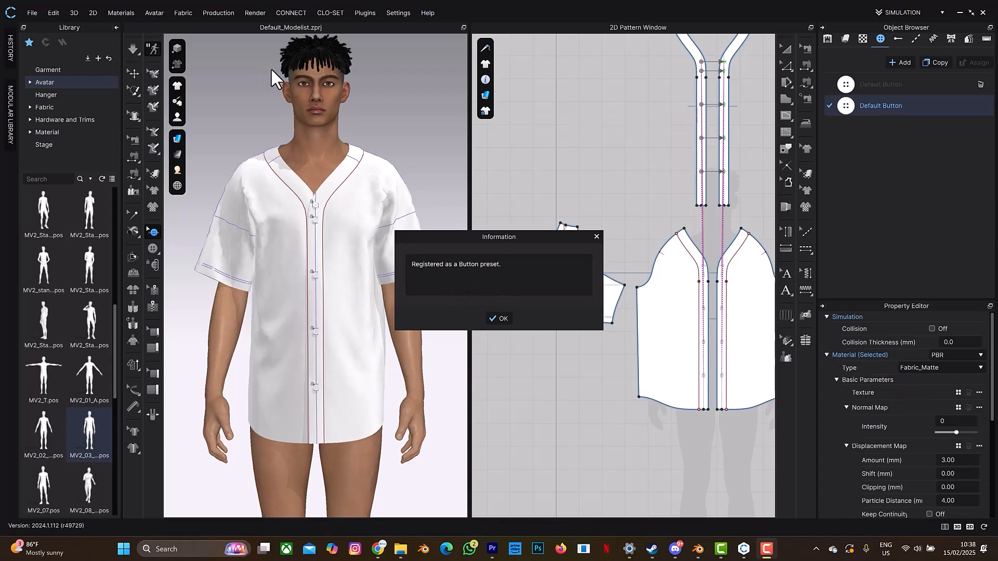
key("Return")
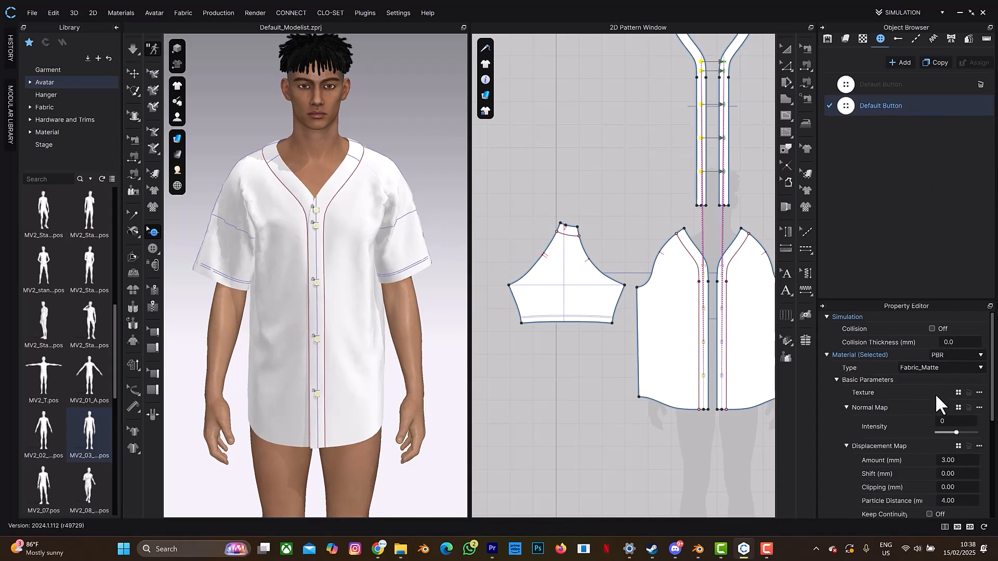
- Change the shape of the shirt's default buttons to the newly registered custom button preset
scroll(934, 394, "down", 6)
scroll(934, 385, "up", 6)
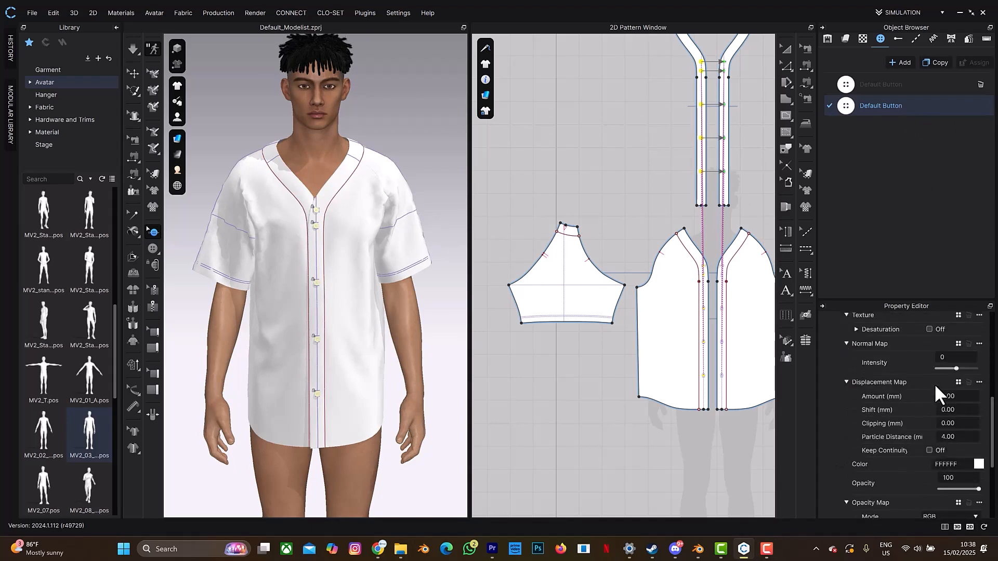
scroll(934, 383, "down", 4)
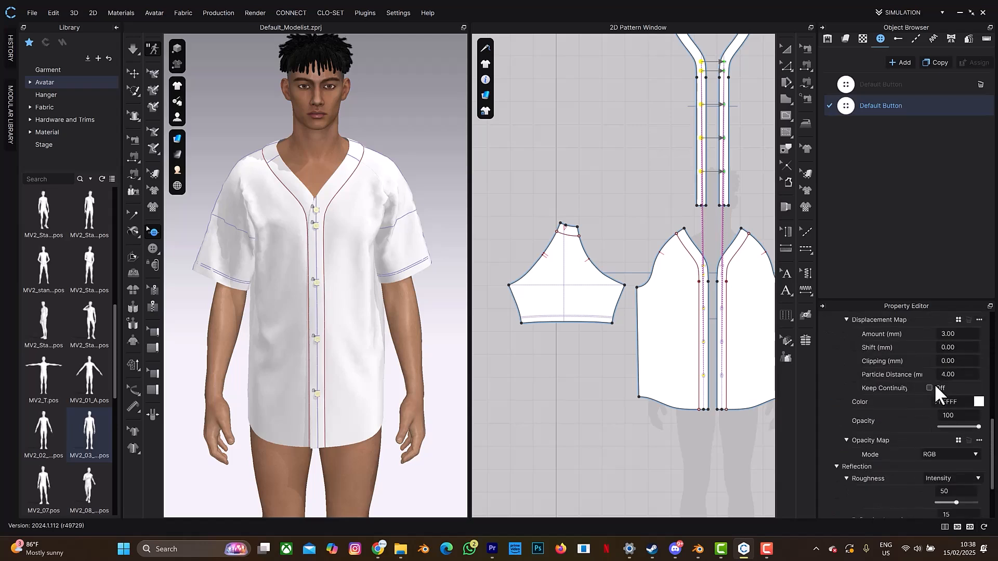
scroll(934, 384, "up", 3)
scroll(934, 383, "up", 10)
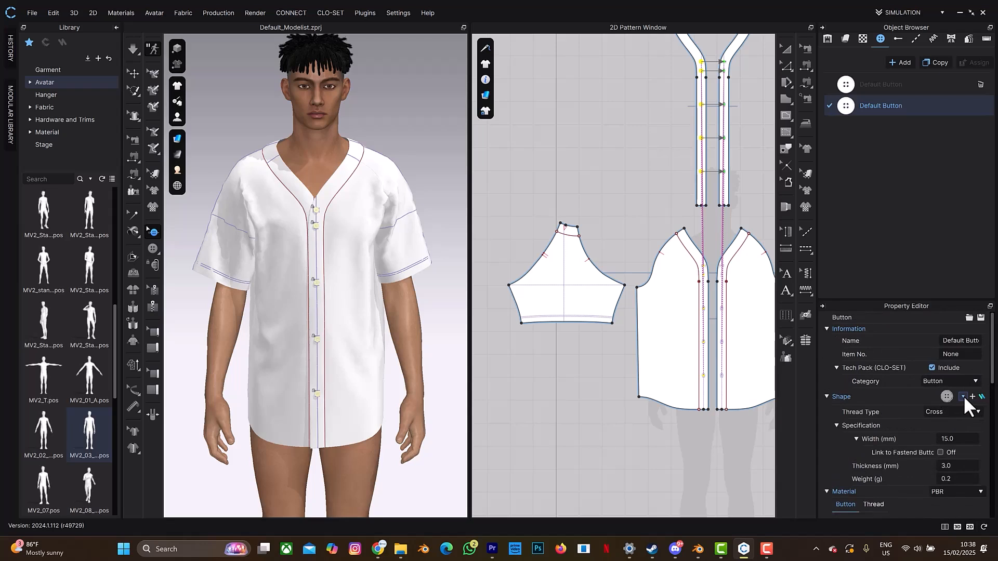
left_click(962, 396)
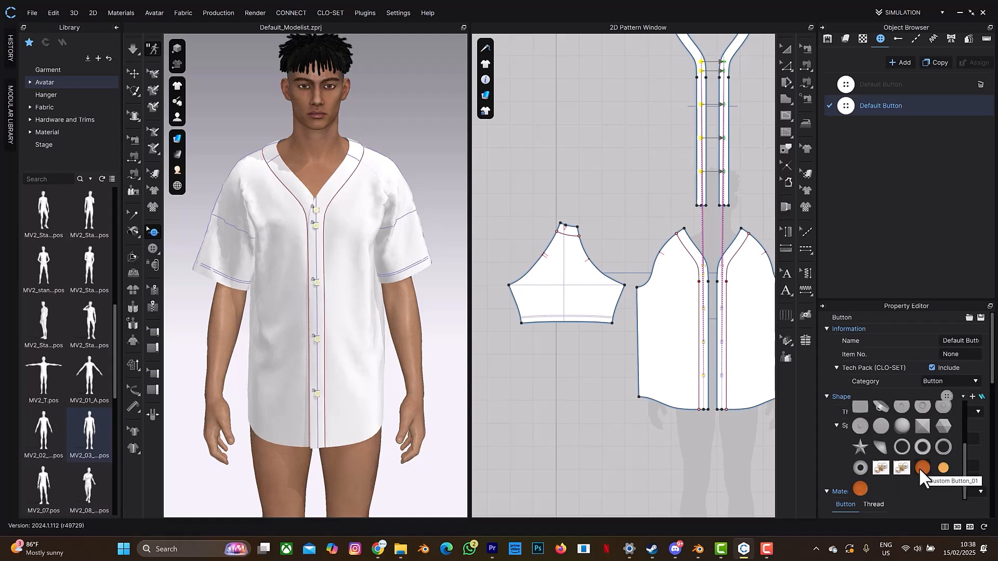
left_click(859, 488)
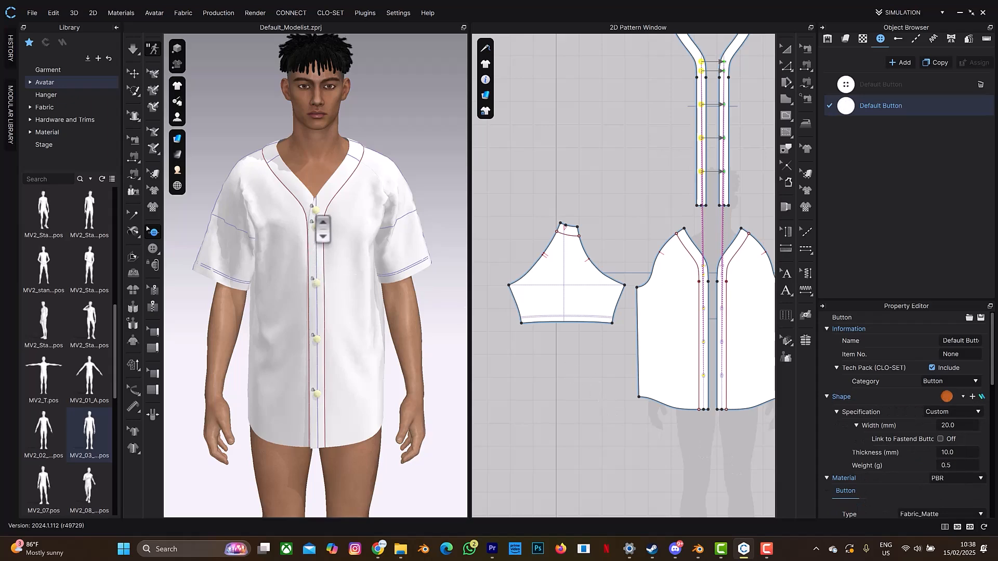
- Set the custom button's material color to Orange 1 from the color palette and apply it
scroll(322, 229, "up", 5)
scroll(323, 229, "up", 10)
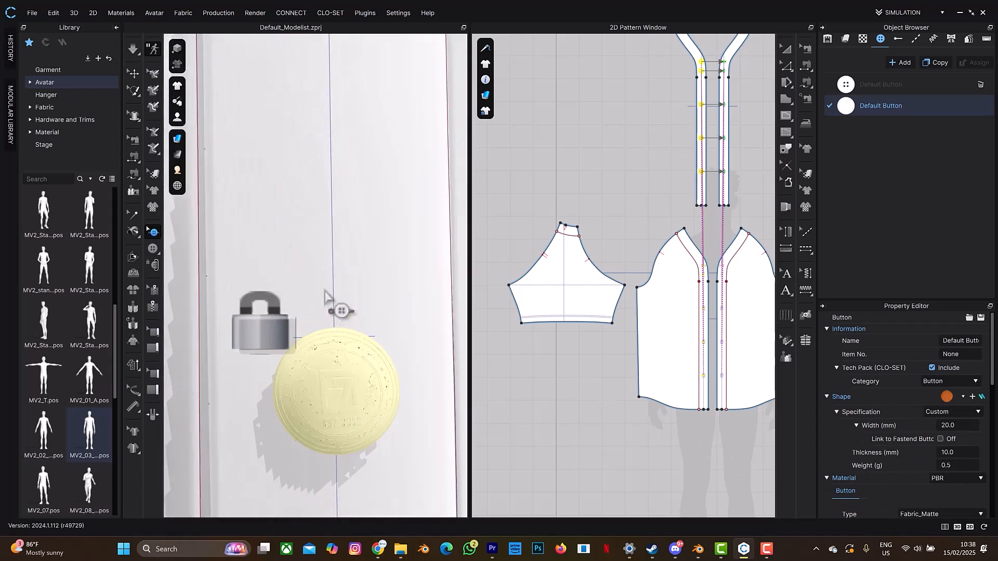
middle_click_drag(329, 239, 323, 159)
scroll(951, 435, "down", 10)
left_click(978, 438)
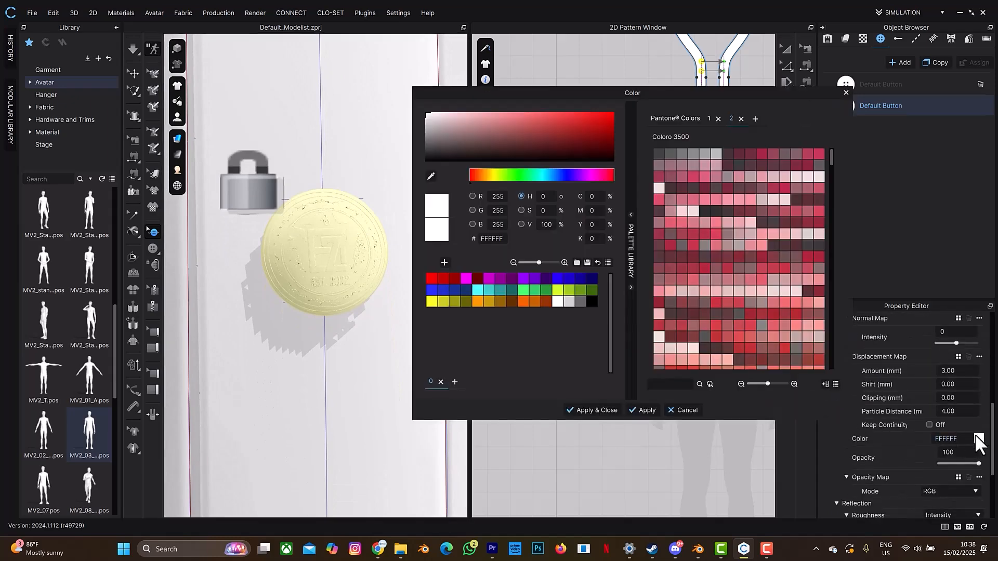
left_click(477, 302)
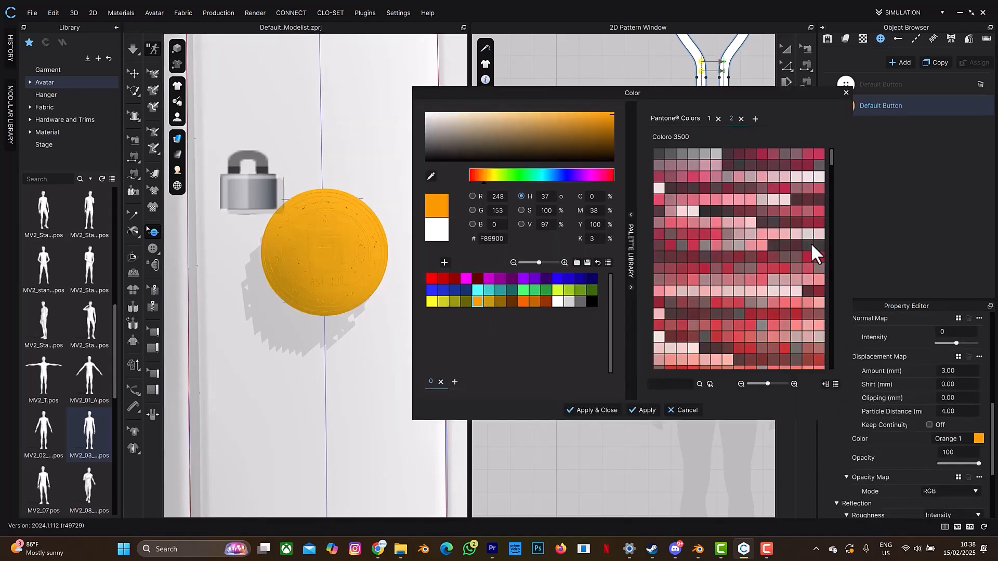
left_click(607, 406)
- Change the button's material type to Metal and inspect its engraved surface up close on the shirt
scroll(906, 395, "up", 5)
left_click(924, 481)
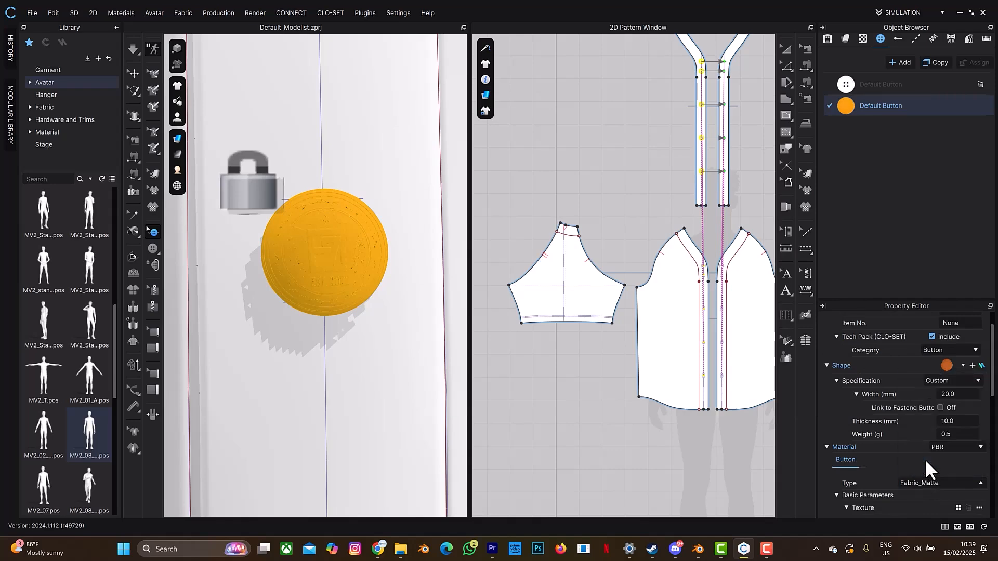
left_click(924, 459)
scroll(358, 262, "up", 2)
scroll(358, 262, "up", 3)
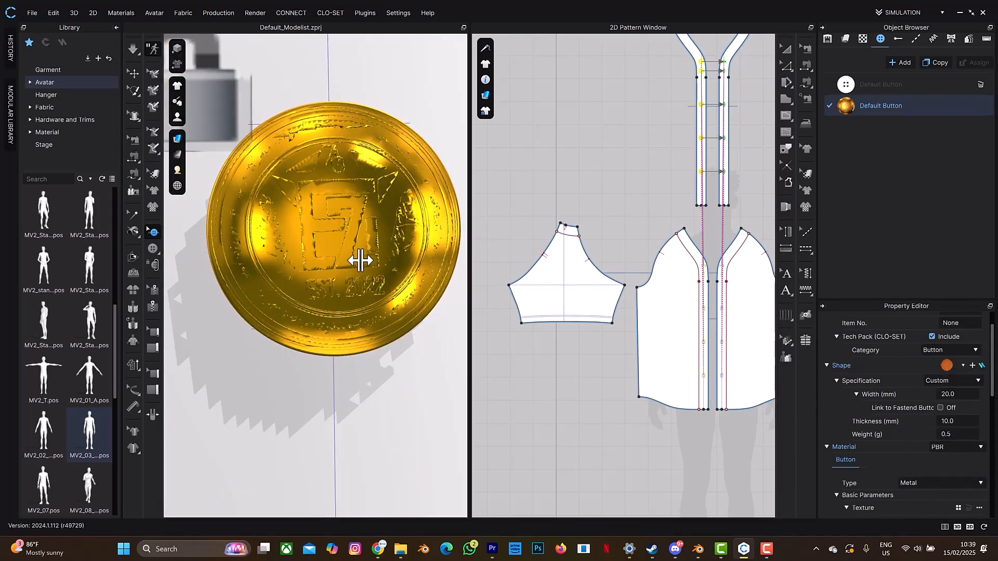
scroll(360, 261, "down", 3)
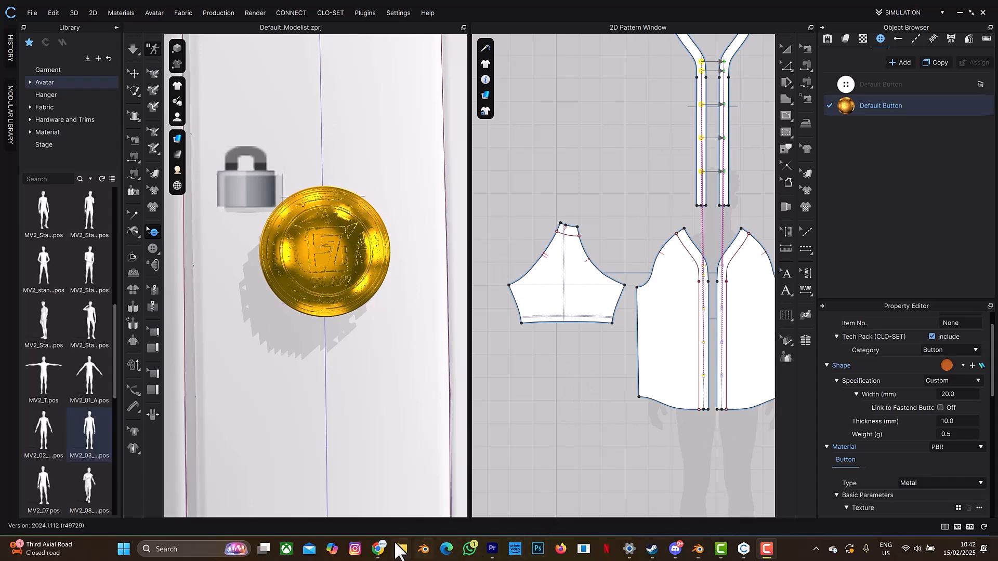
- Switch to Chrome to browse the trims offered in the CONNECT store, and return to CLO
left_click(378, 549)
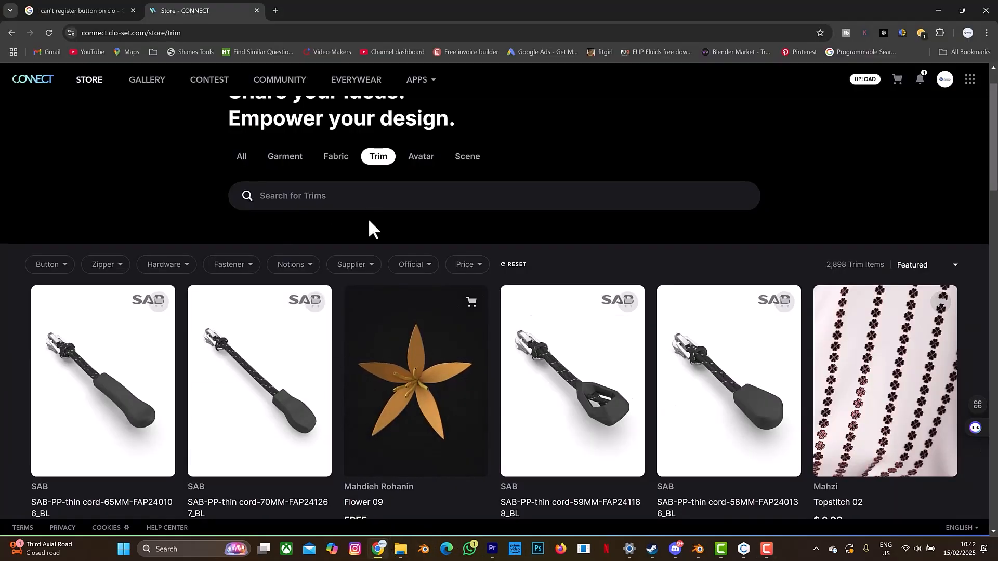
scroll(397, 299, "down", 15)
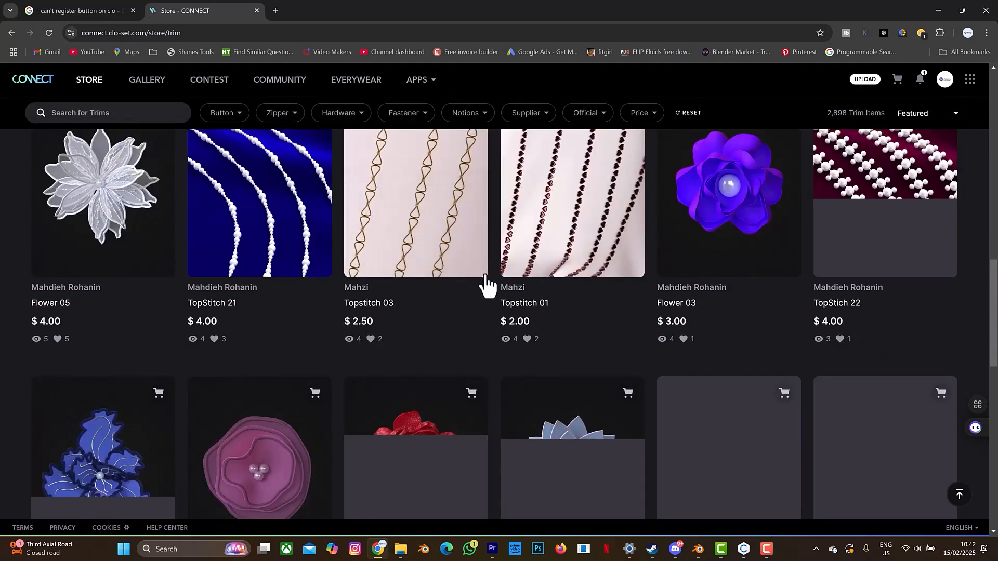
left_click(744, 549)
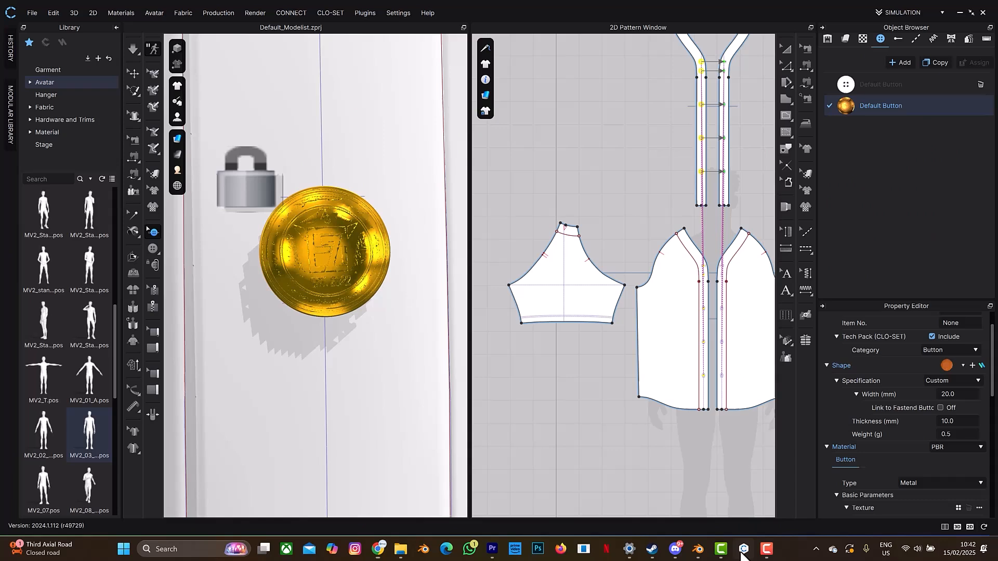